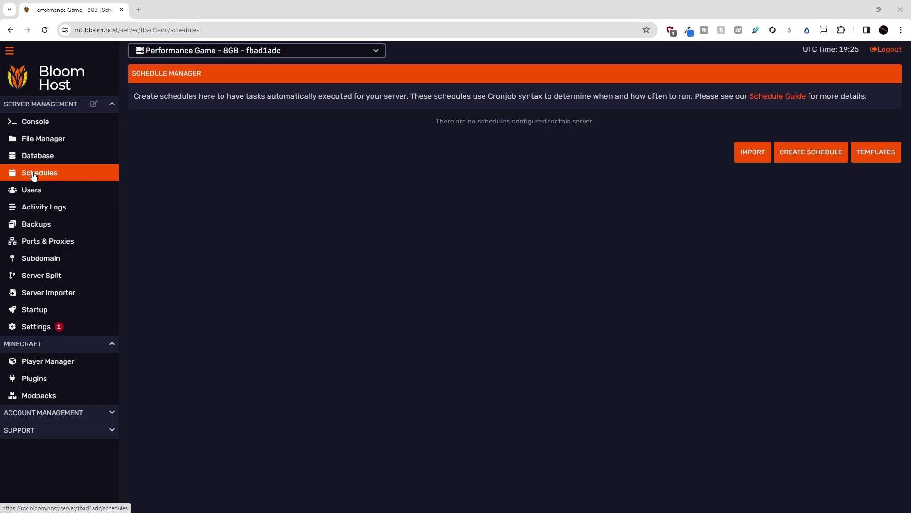
# Highlight the note confirming that no schedules are configured yet
pyautogui.moveTo(439, 130); pyautogui.dragTo(597, 123)
pyautogui.click(597, 125)
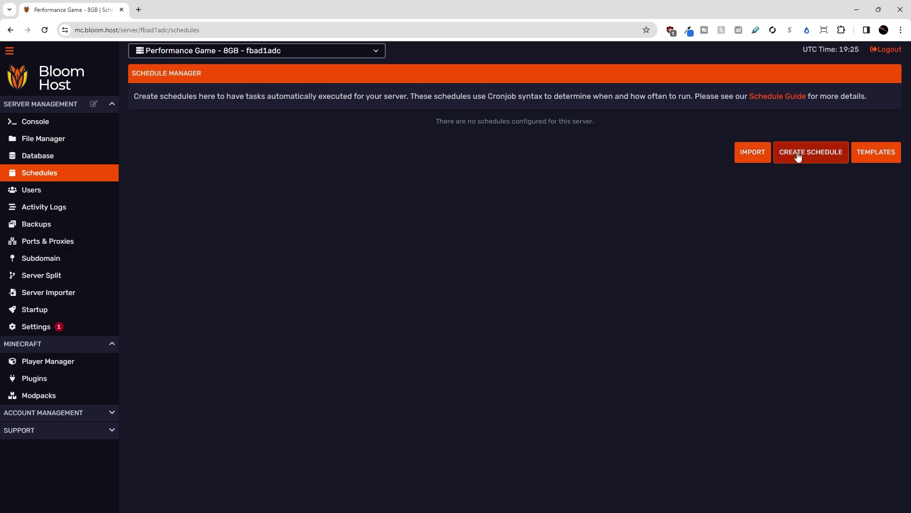
pyautogui.click(877, 153)
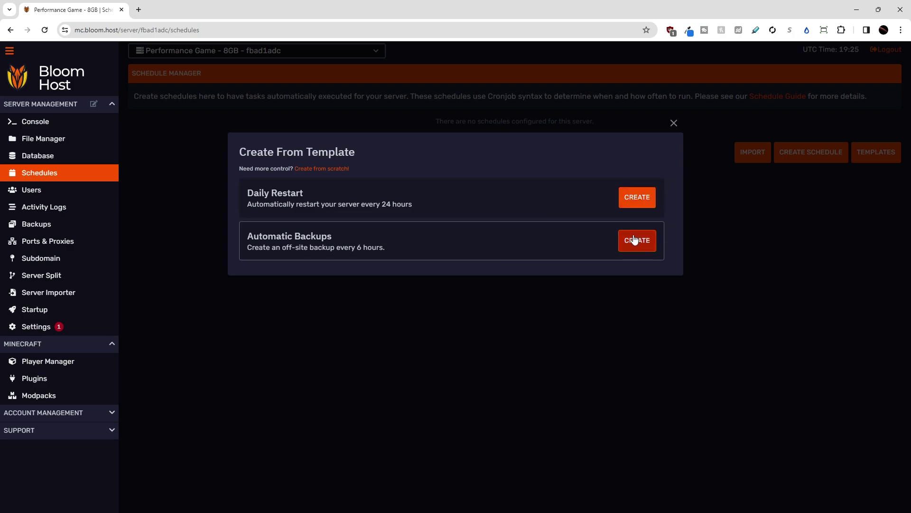
pyautogui.click(673, 124)
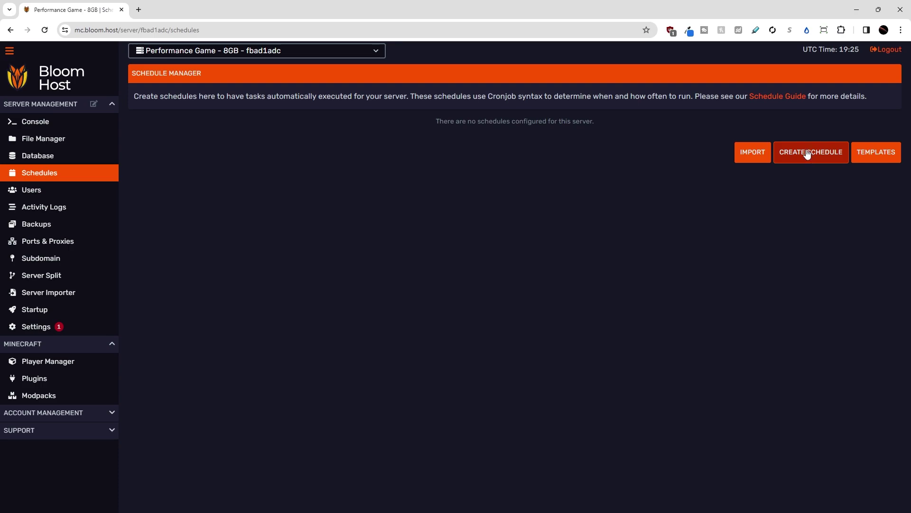
# Start a new schedule named 'test schedule'
pyautogui.click(808, 152)
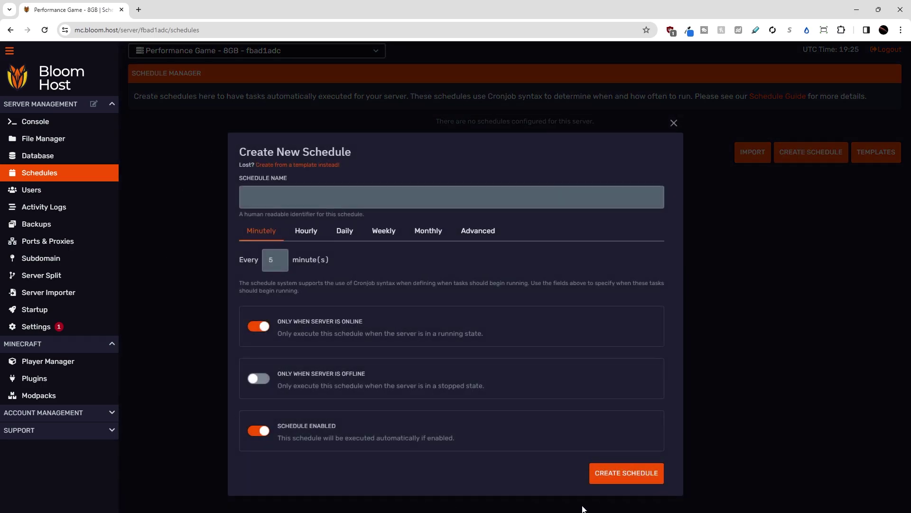
pyautogui.click(286, 198)
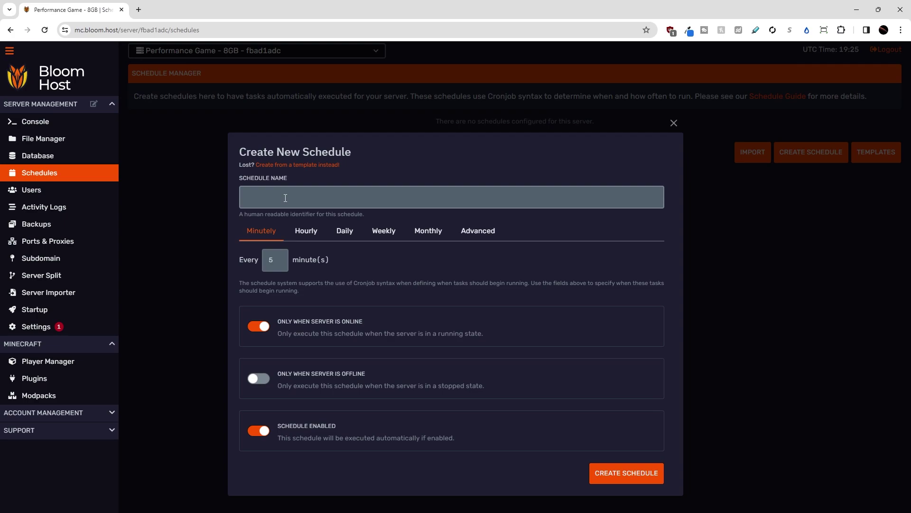
pyautogui.click(286, 197)
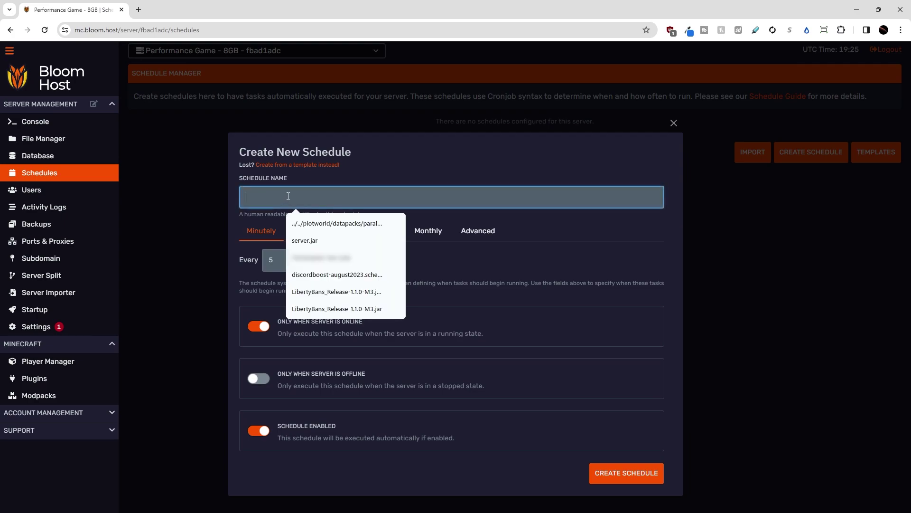
pyautogui.write('test schedule')
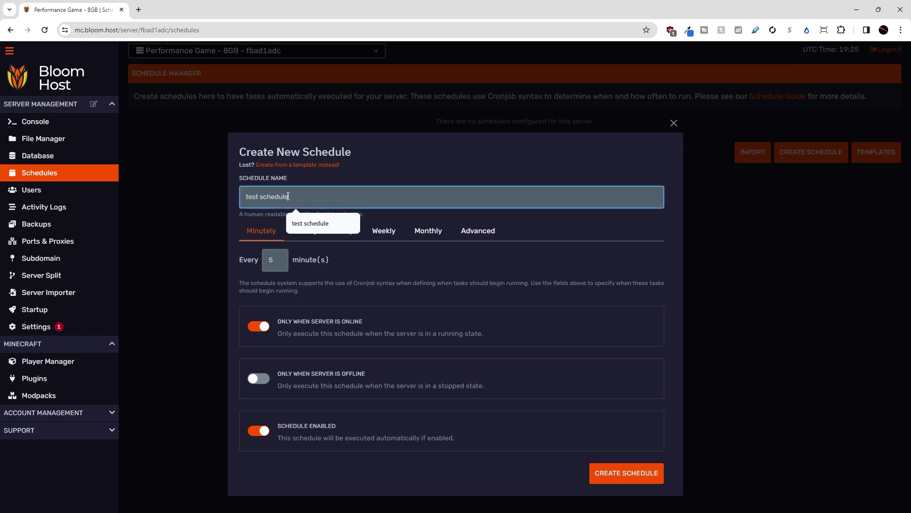
pyautogui.click(382, 150)
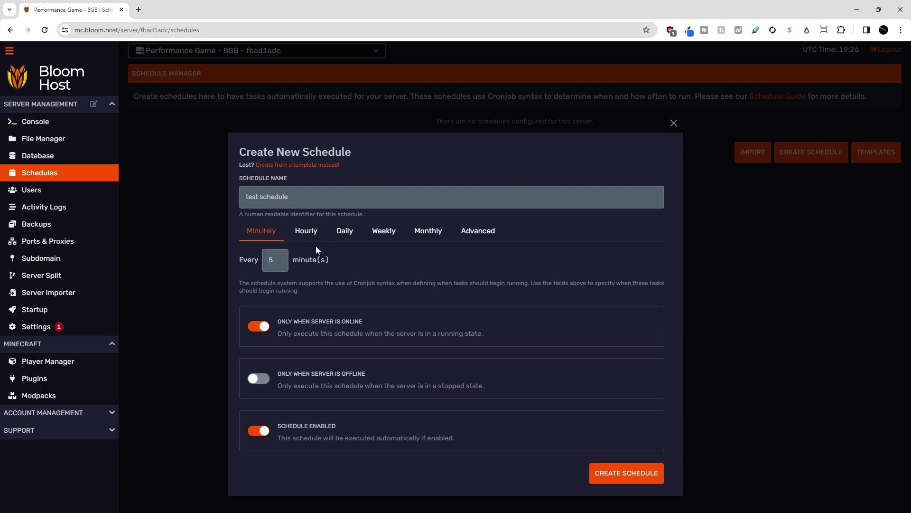
# Step through the Hourly, Daily, Weekly and Monthly timing to the Advanced cron fields (0, 0, 1, *, *)
pyautogui.click(304, 230)
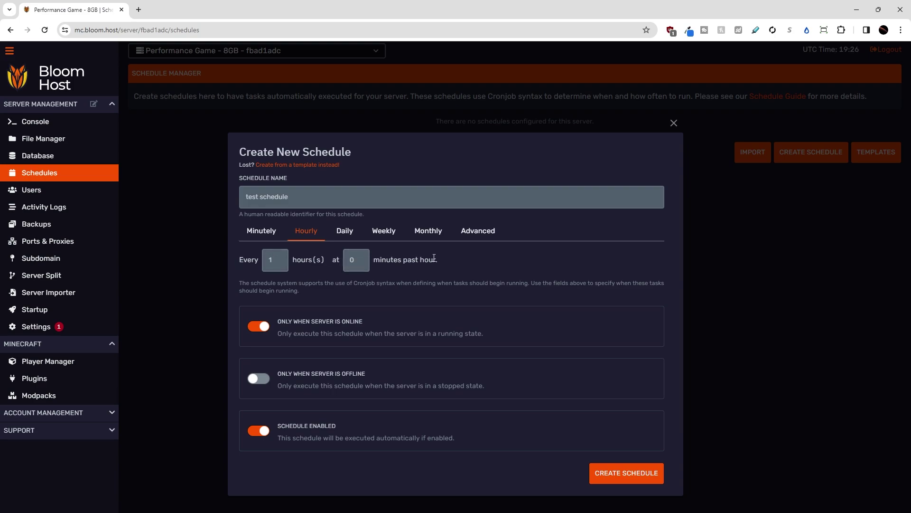
pyautogui.click(342, 237)
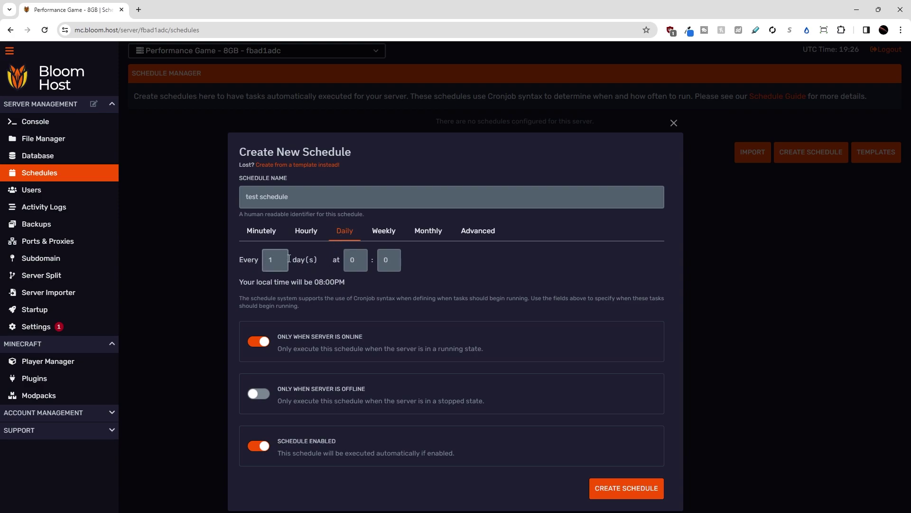
pyautogui.click(385, 231)
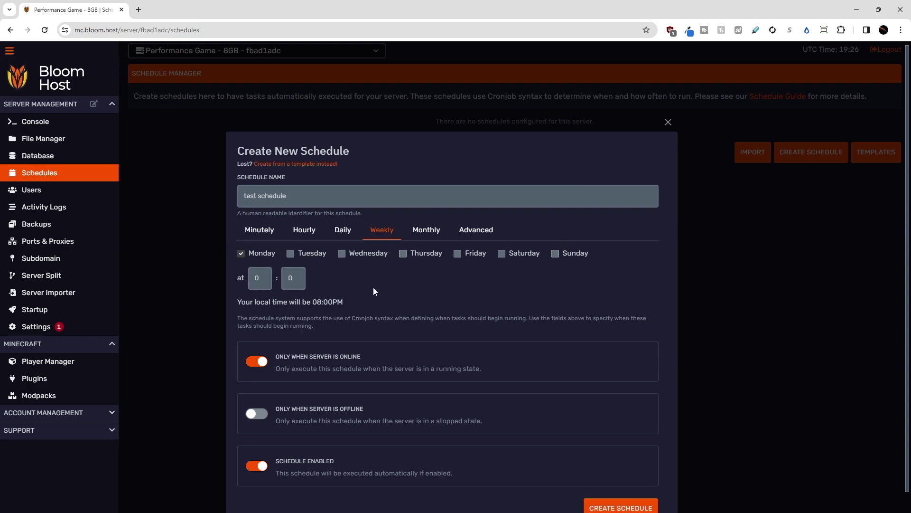
pyautogui.click(429, 234)
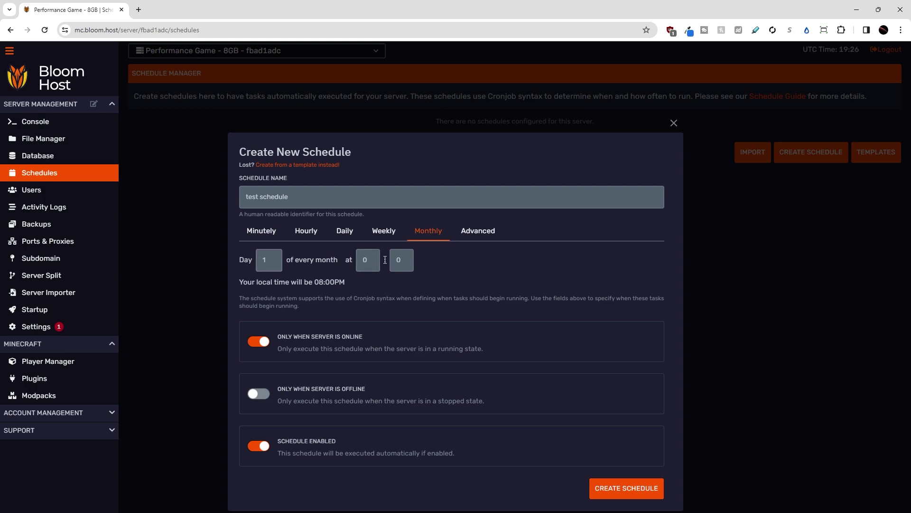
pyautogui.click(478, 233)
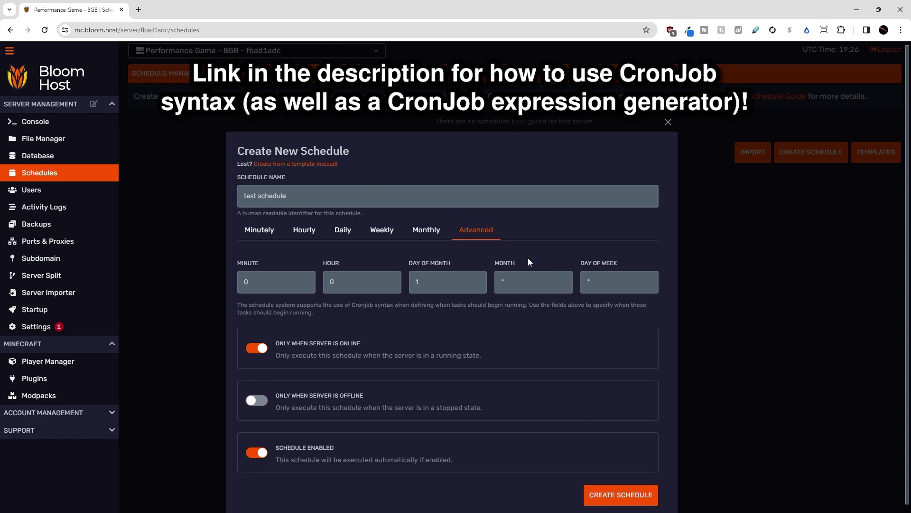
# Switch to Daily timing and change the hour from 08:00PM local to 6, giving 02:00AM local
pyautogui.click(343, 231)
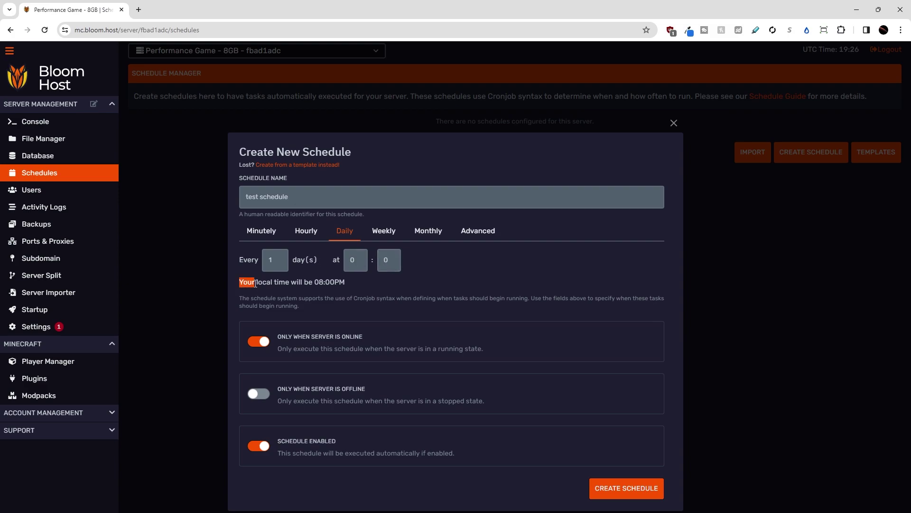
pyautogui.moveTo(256, 284); pyautogui.dragTo(352, 283)
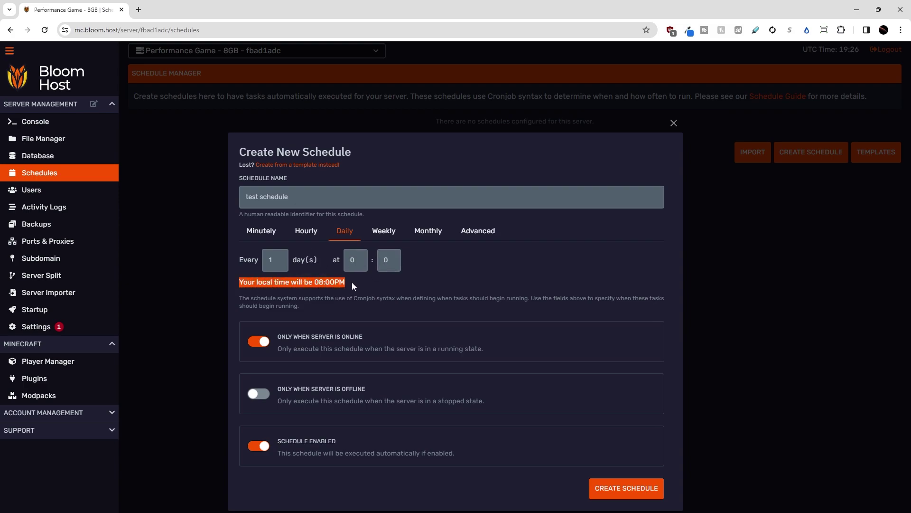
pyautogui.click(349, 282)
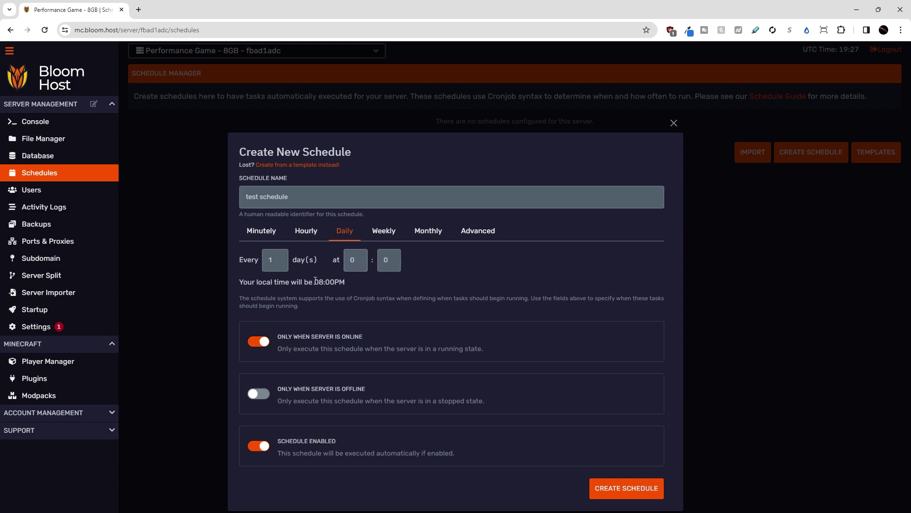
pyautogui.moveTo(315, 280); pyautogui.dragTo(339, 283)
pyautogui.click(339, 283)
pyautogui.doubleClick(356, 263)
pyautogui.write('6')
pyautogui.click(332, 257)
# Leave online-only and Enabled on with offline-only off, and create the schedule
pyautogui.click(258, 344)
pyautogui.click(257, 345)
pyautogui.click(259, 344)
pyautogui.click(260, 344)
pyautogui.click(258, 395)
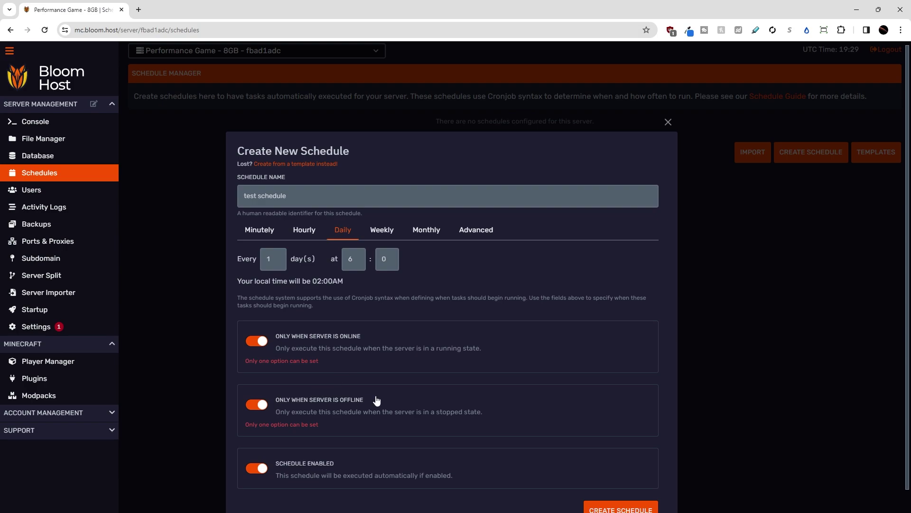
pyautogui.click(256, 404)
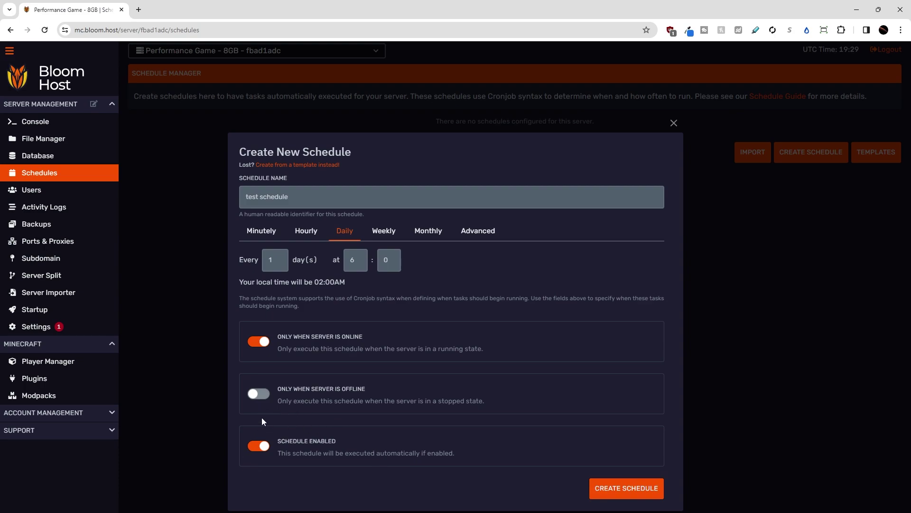
pyautogui.click(259, 452)
pyautogui.click(257, 449)
pyautogui.click(626, 489)
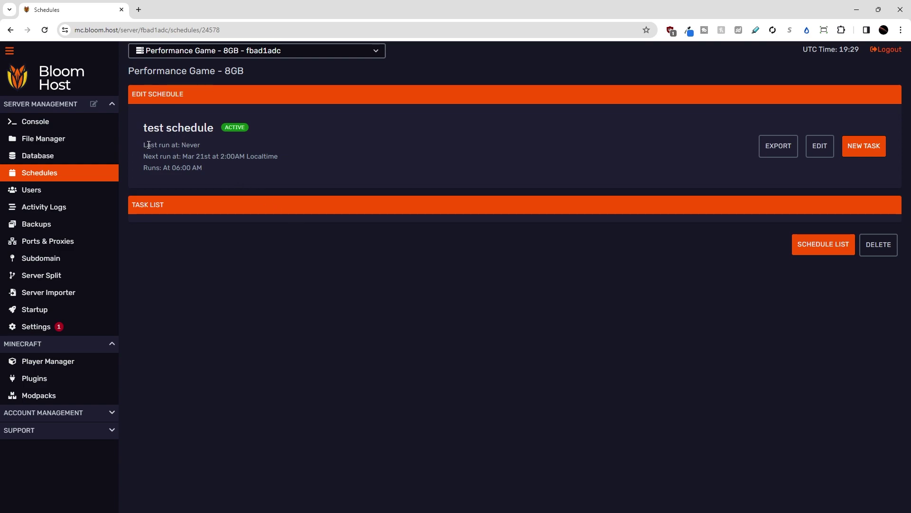
# Highlight the Last run: Never, next run and Runs: At 06:00 AM lines
pyautogui.moveTo(141, 144); pyautogui.dragTo(204, 146)
pyautogui.click(204, 146)
pyautogui.moveTo(142, 157); pyautogui.dragTo(285, 158)
pyautogui.moveTo(142, 168); pyautogui.dragTo(208, 169)
pyautogui.click(207, 168)
# Copy test schedule's export JSON to the clipboard
pyautogui.click(780, 145)
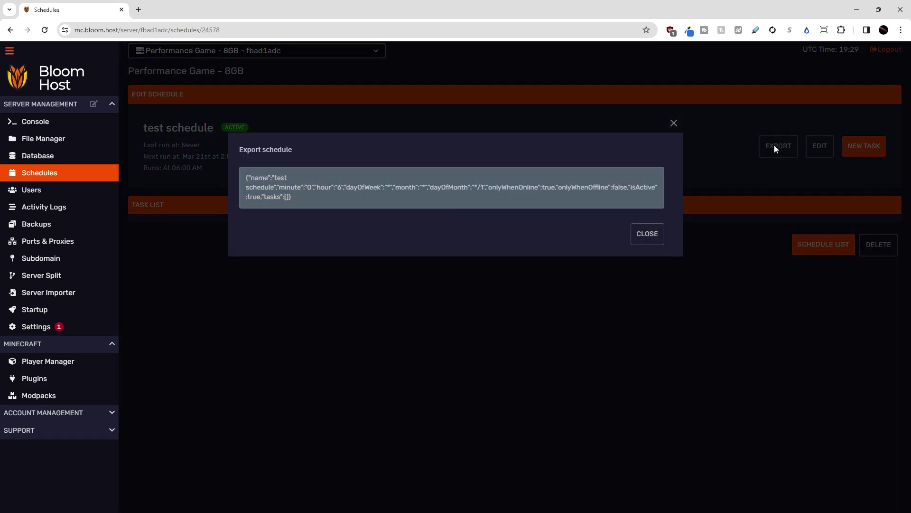
pyautogui.click(343, 188)
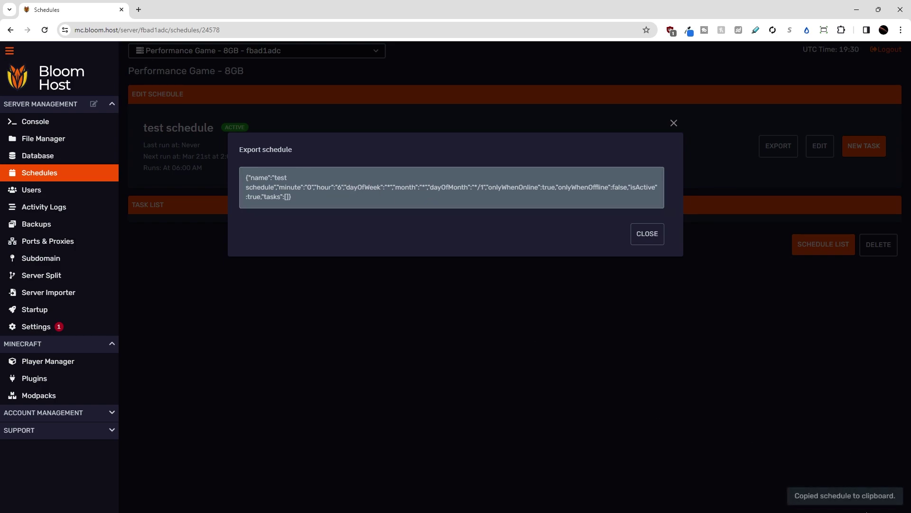
pyautogui.click(647, 235)
# Paste the exported string into the schedule import form, then close it without importing
pyautogui.click(819, 244)
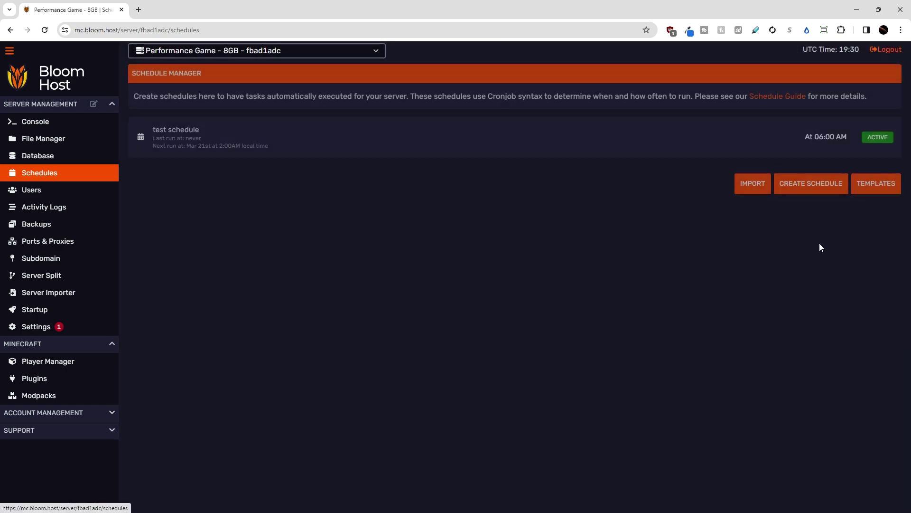
pyautogui.click(751, 183)
pyautogui.click(440, 173)
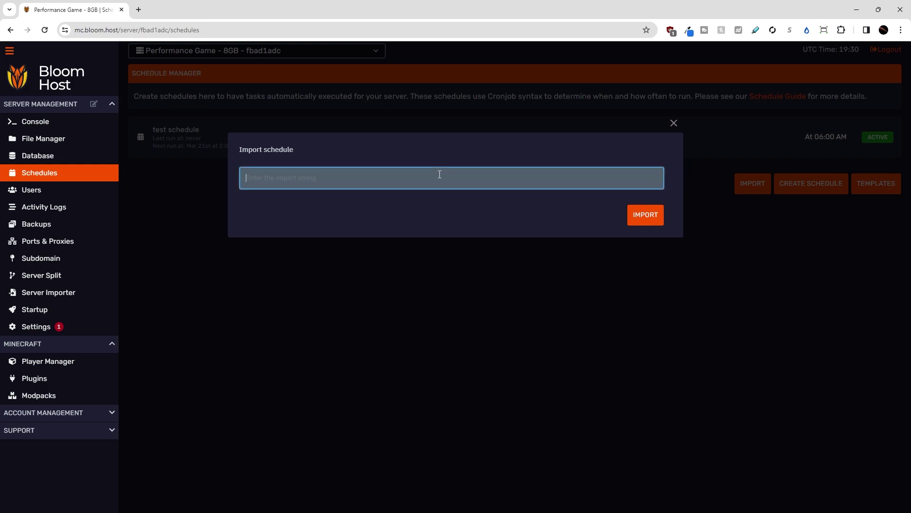
pyautogui.hotkey('ctrl', 'v')
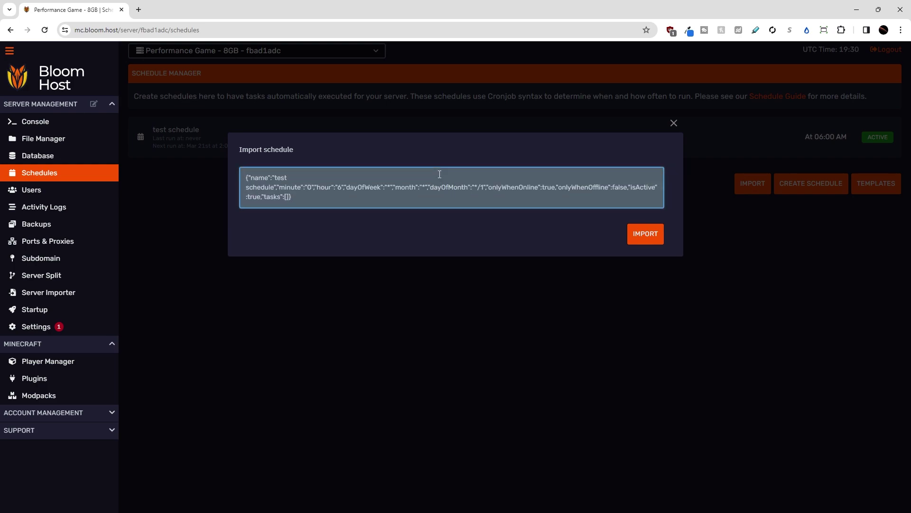
pyautogui.click(674, 123)
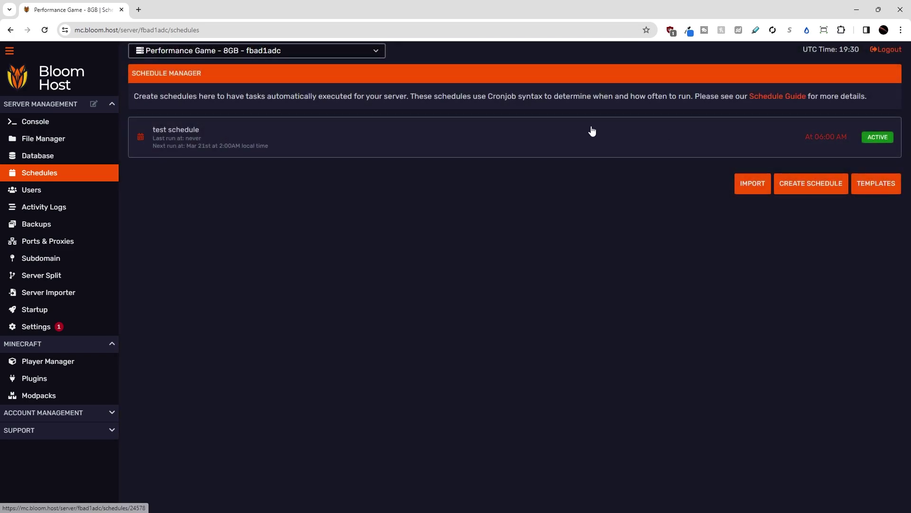
# Open test schedule and view its daily 06:00 settings, closing the editor without changes
pyautogui.click(306, 135)
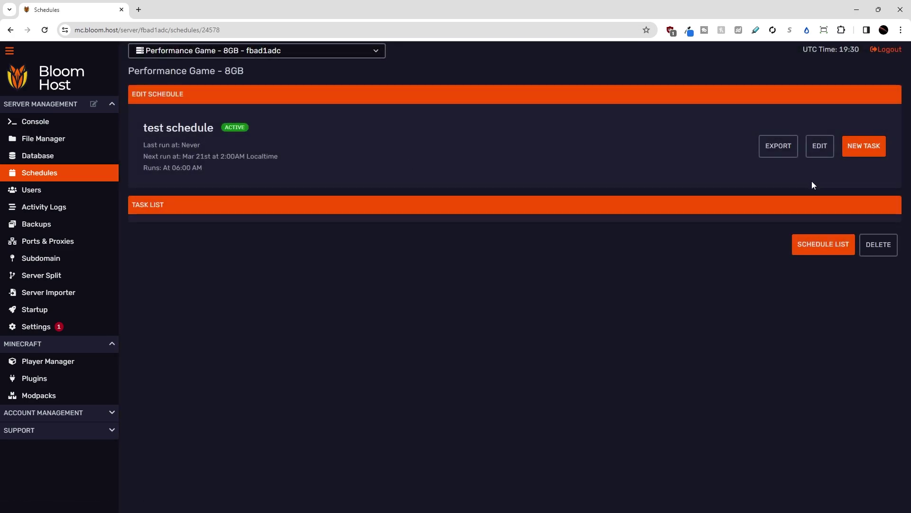
pyautogui.click(820, 142)
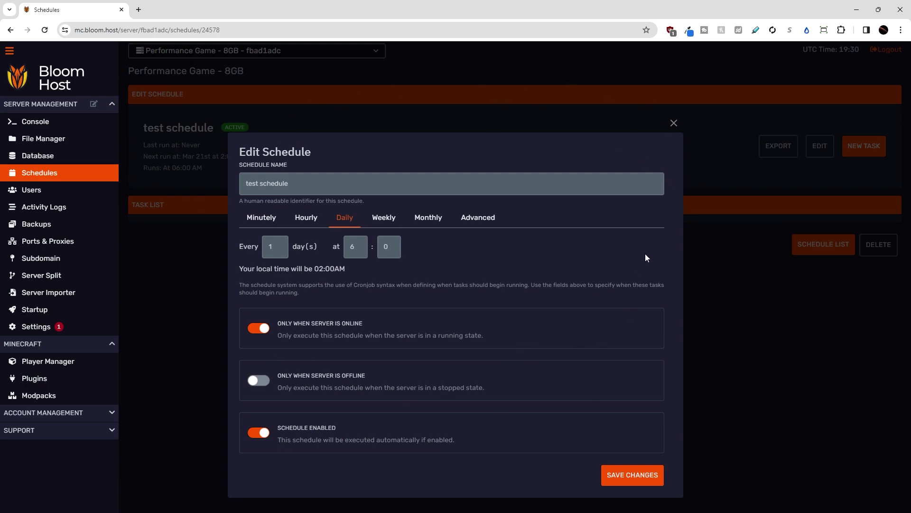
pyautogui.click(674, 124)
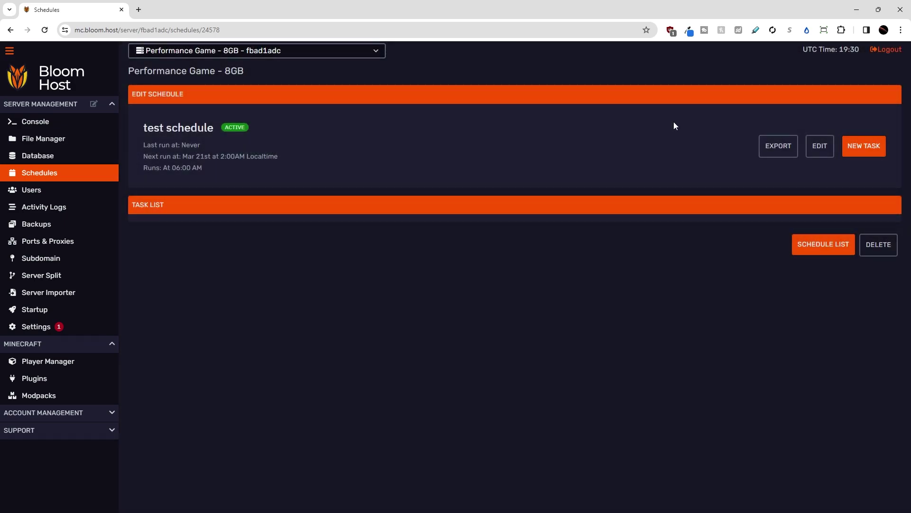
# Begin a Send command task with payload 'say hello!' and type 10 into Time Offset
pyautogui.click(863, 147)
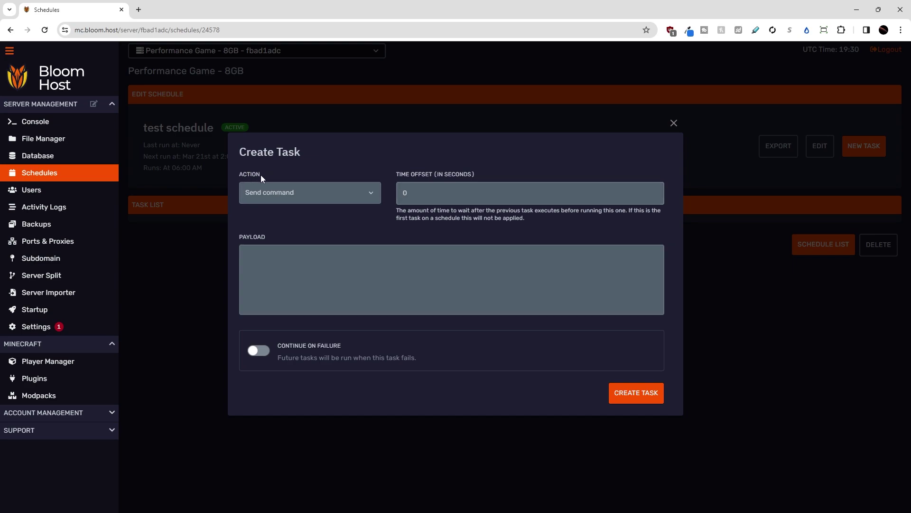
pyautogui.click(278, 193)
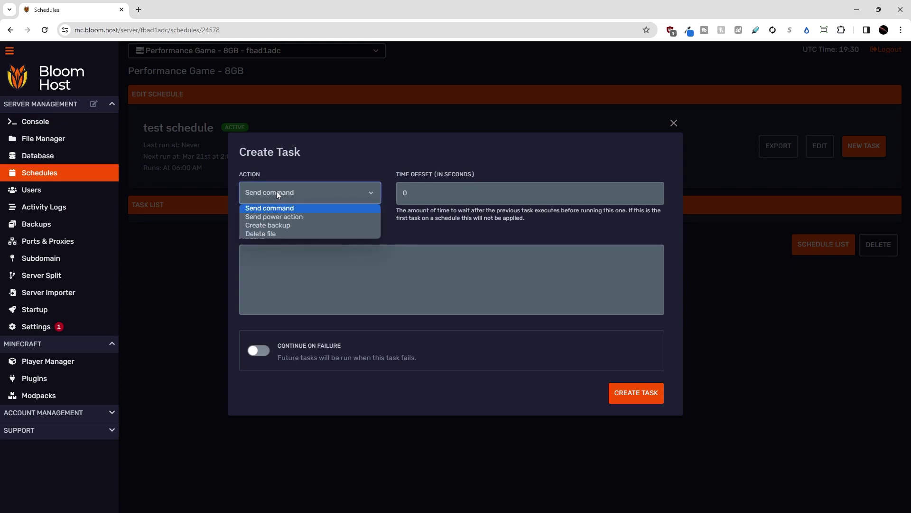
pyautogui.click(266, 207)
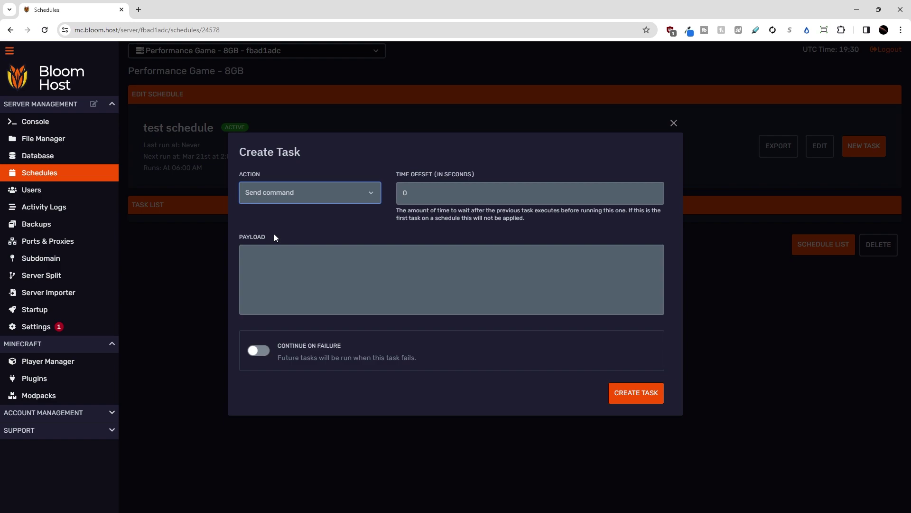
pyautogui.click(328, 287)
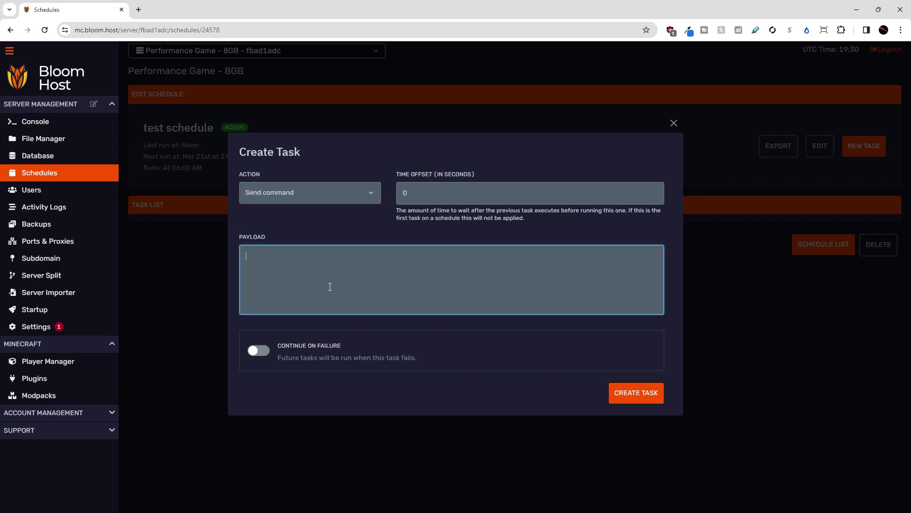
pyautogui.write('say hello!')
pyautogui.moveTo(246, 256); pyautogui.dragTo(256, 257)
pyautogui.click(271, 225)
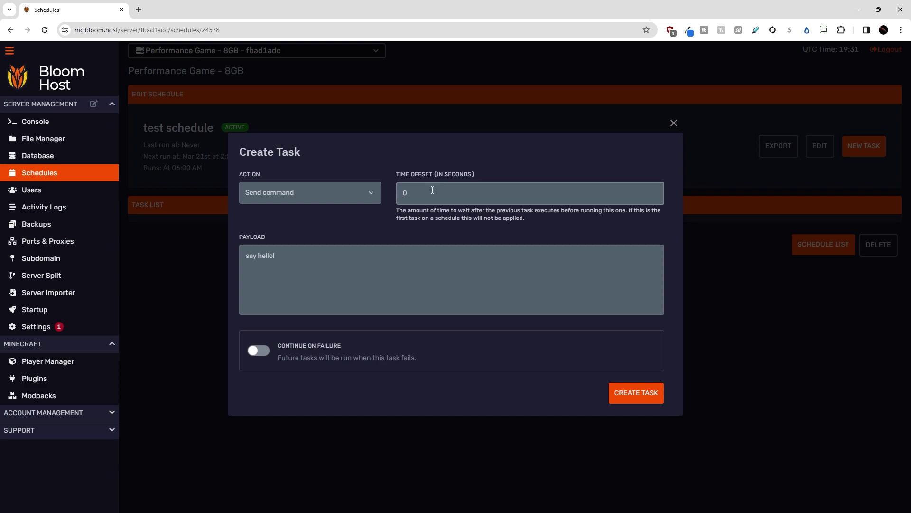
pyautogui.moveTo(432, 190); pyautogui.dragTo(403, 191)
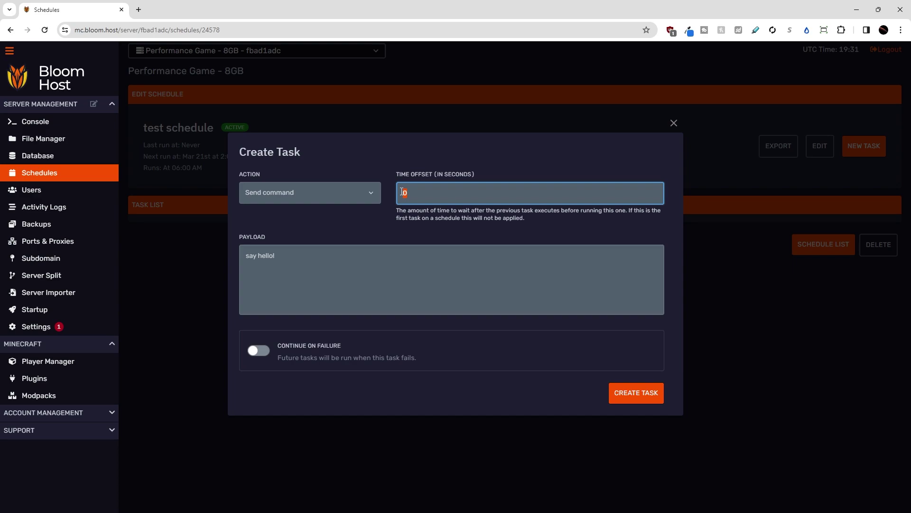
pyautogui.write('10')
# Try Send power action (Start) and Create backup, then set the task action to Delete file
pyautogui.click(288, 193)
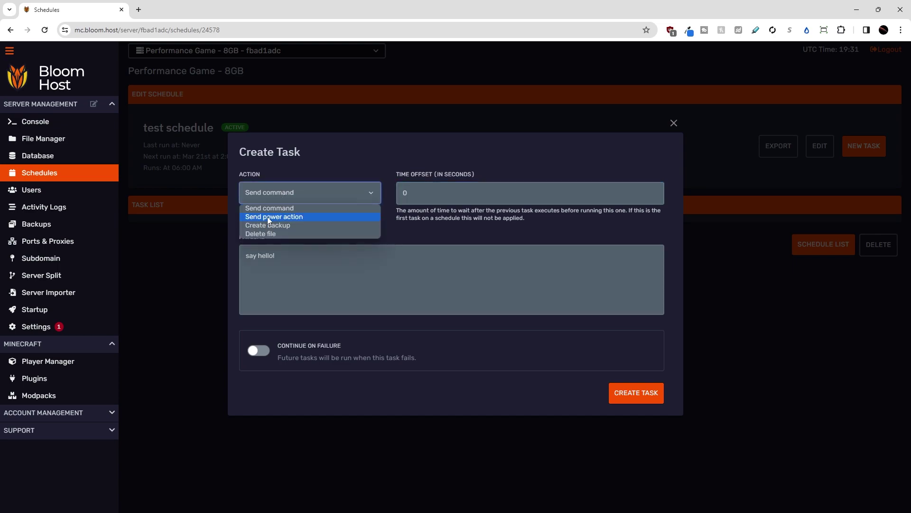
pyautogui.click(267, 216)
pyautogui.click(280, 255)
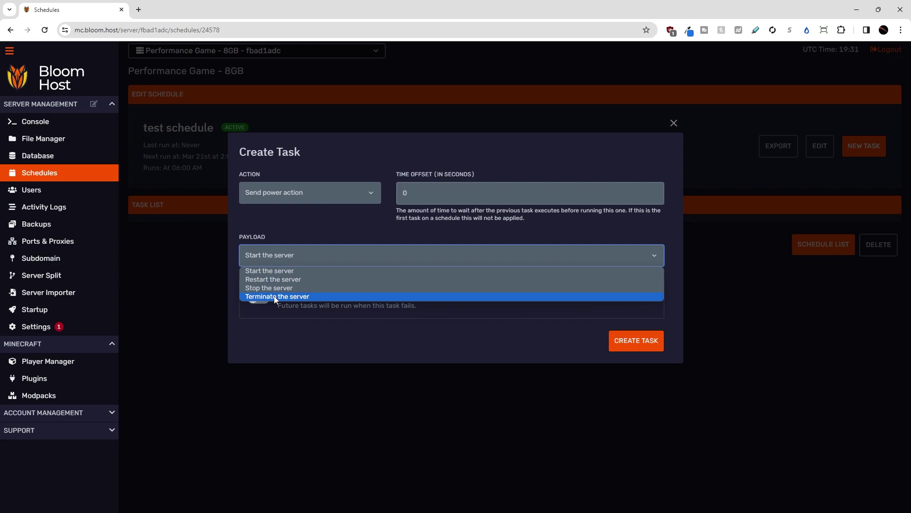
pyautogui.click(273, 195)
pyautogui.click(272, 191)
pyautogui.click(276, 226)
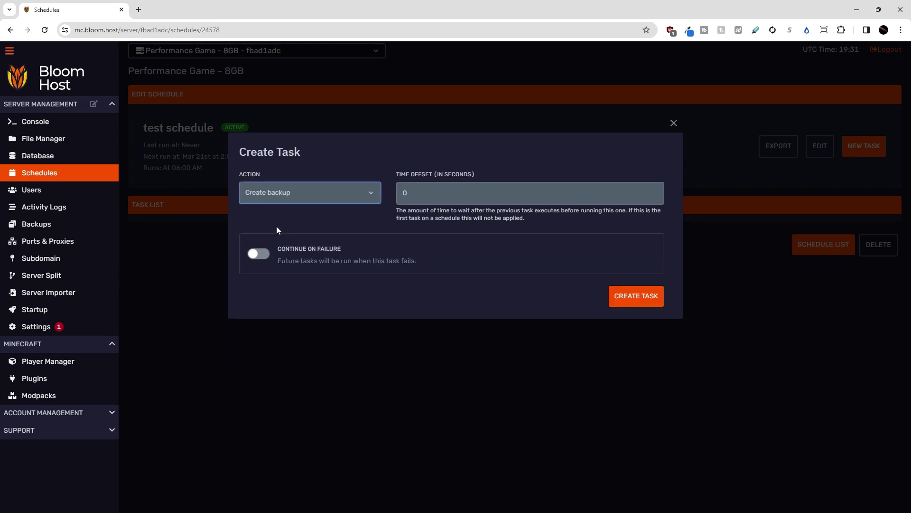
pyautogui.click(272, 195)
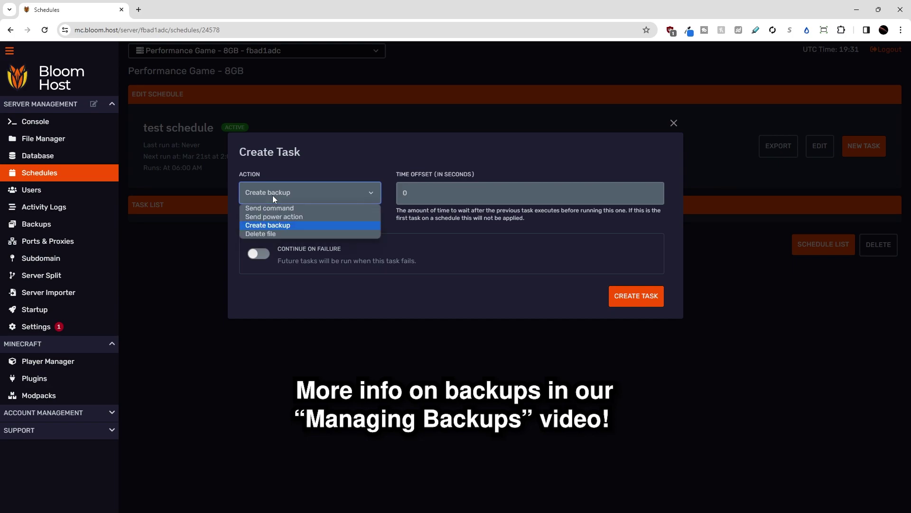
pyautogui.click(270, 234)
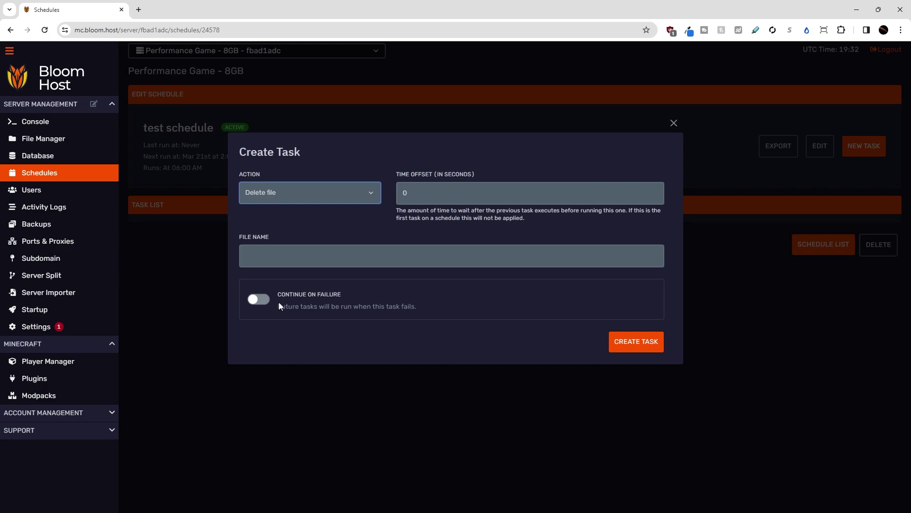
# Dismiss the unfinished task form and delete test schedule, confirming the deletion
pyautogui.press('Escape')
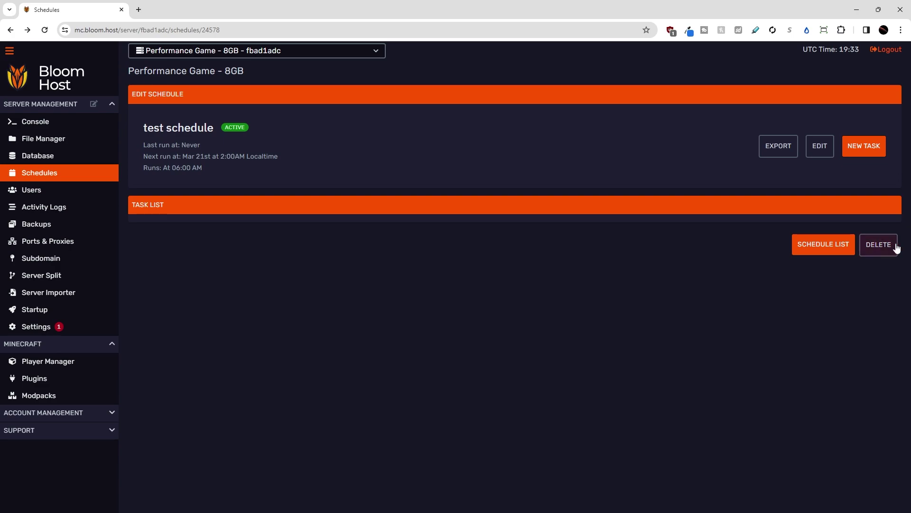
pyautogui.click(870, 247)
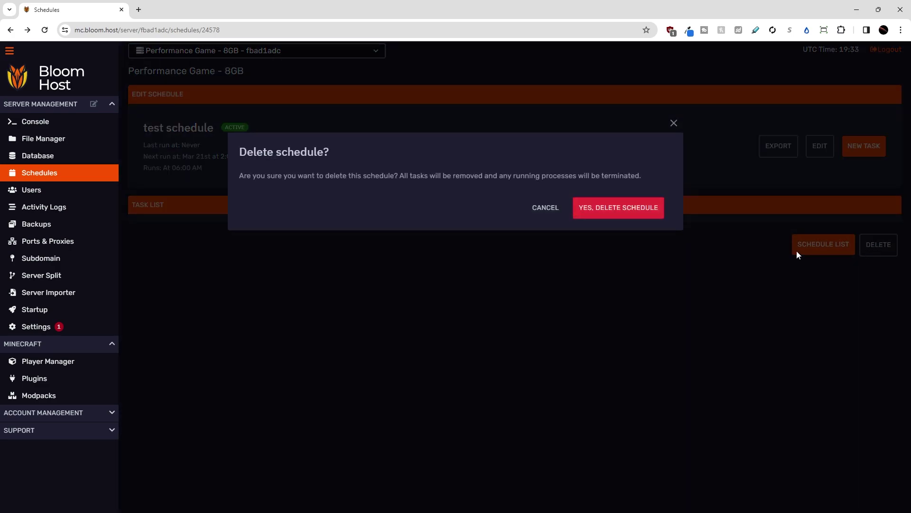
pyautogui.click(617, 206)
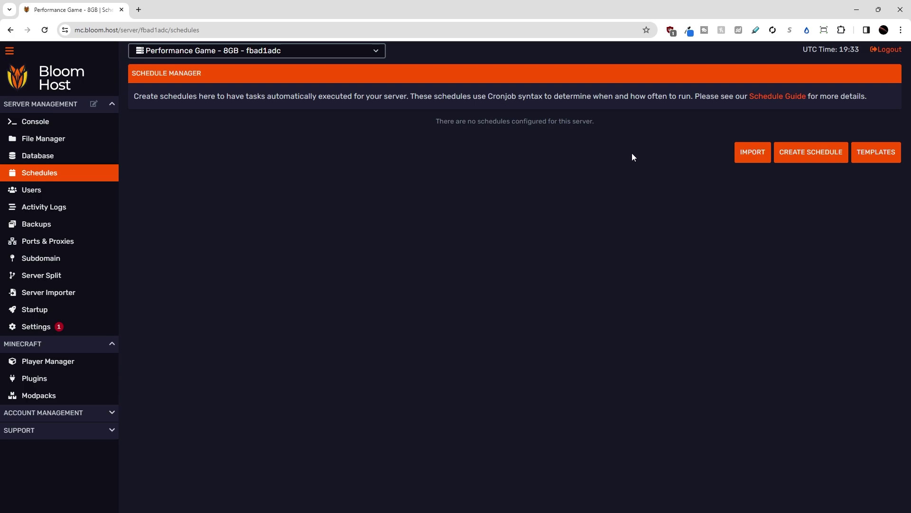
# Start a new schedule named 'Daily Restart'
pyautogui.click(811, 156)
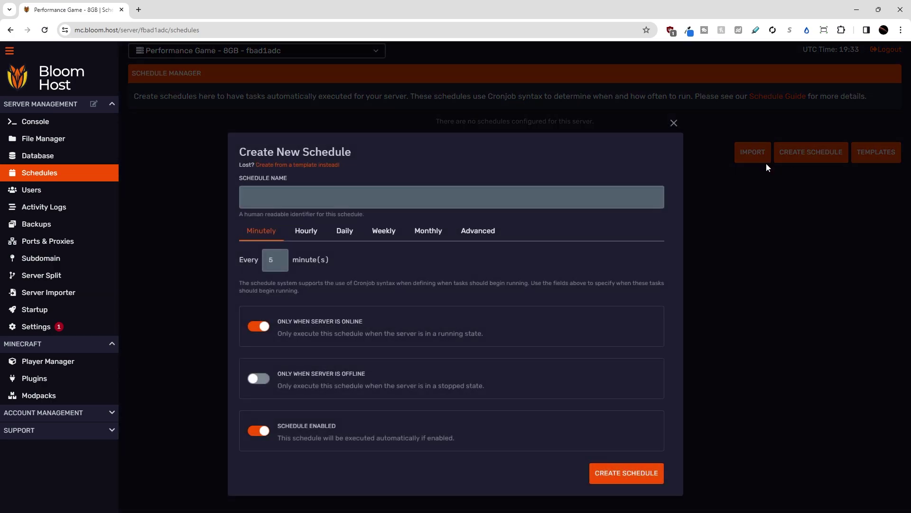
pyautogui.click(407, 190)
pyautogui.write('Daily')
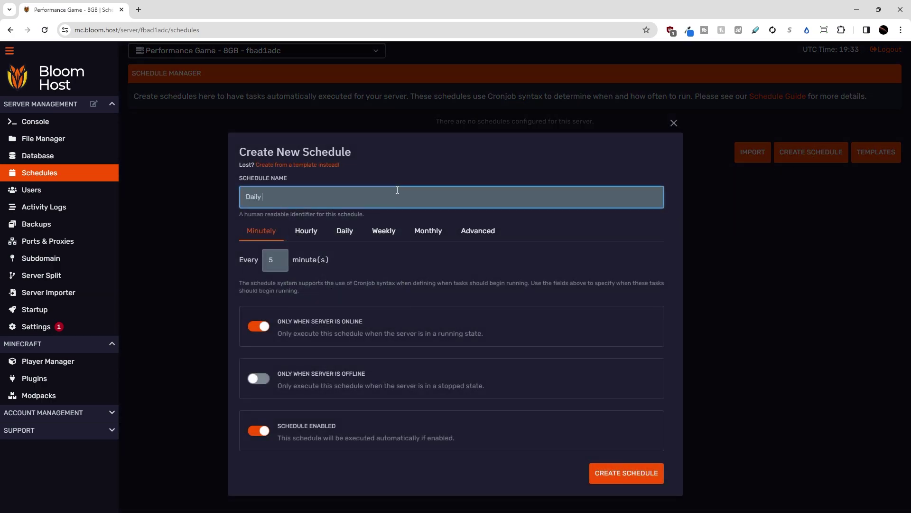
pyautogui.write(' Restart')
# Set it to run daily at hour 4 and save the schedule
pyautogui.click(345, 234)
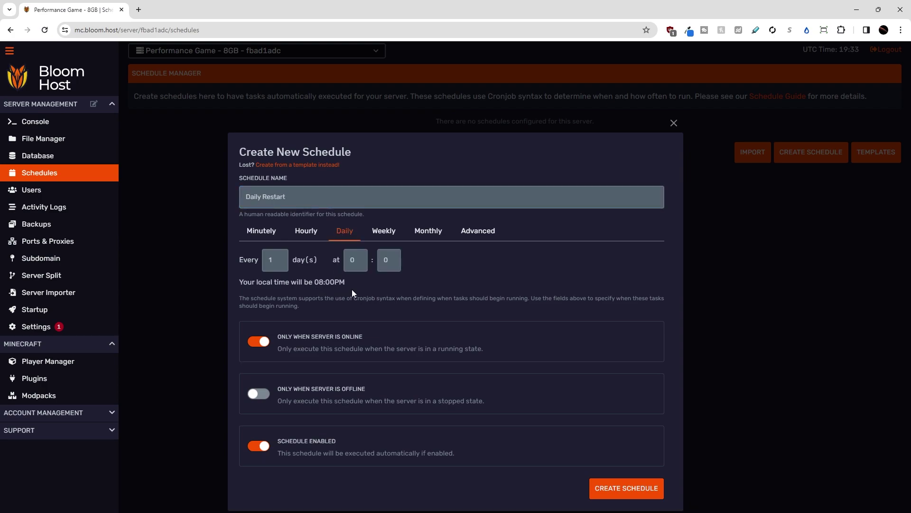
pyautogui.doubleClick(349, 259)
pyautogui.write('4')
pyautogui.moveTo(314, 282); pyautogui.dragTo(395, 262)
pyautogui.click(431, 262)
pyautogui.click(625, 489)
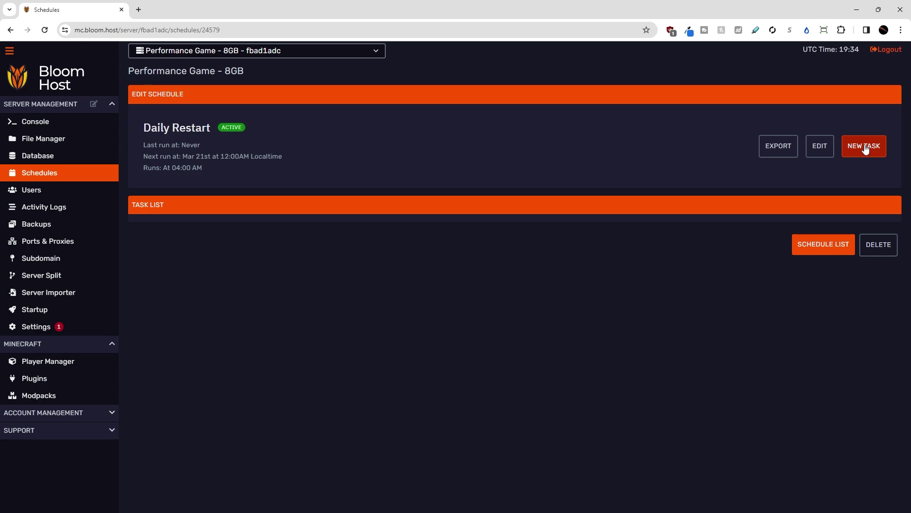
# Create a Send command task with payload 'say The server is restarting in 5 minutes!'
pyautogui.click(864, 147)
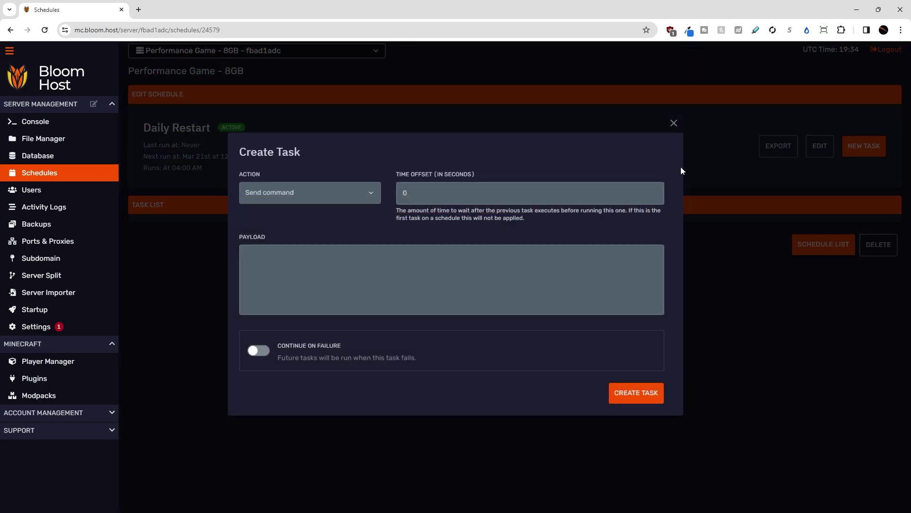
pyautogui.click(284, 268)
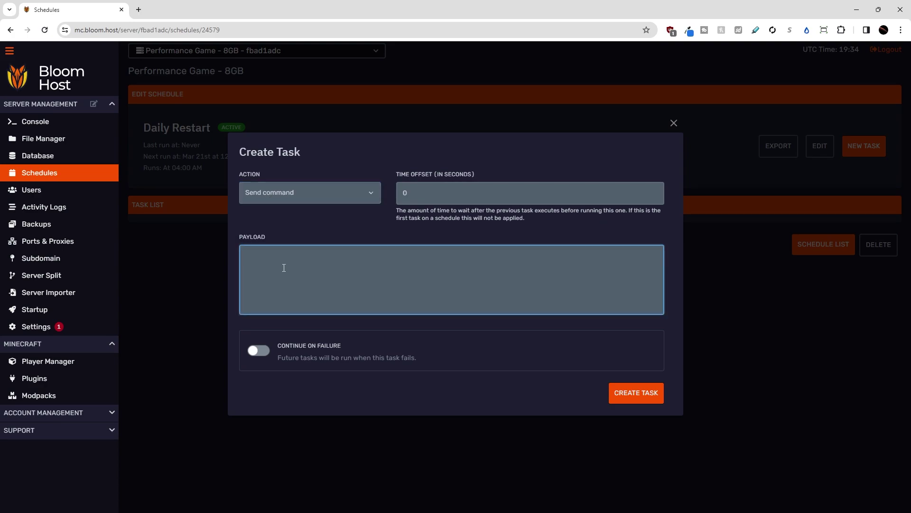
pyautogui.write('say The server is restarting in 5 minutes')
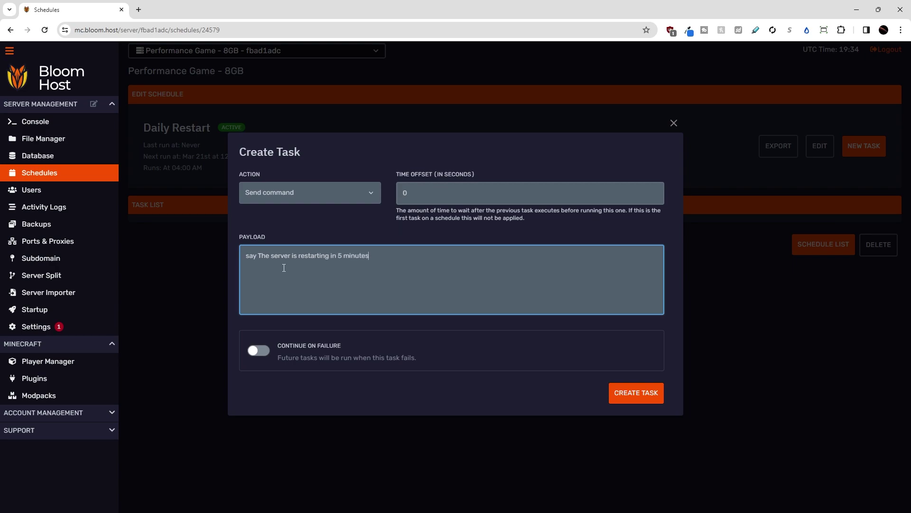
pyautogui.write('!')
pyautogui.moveTo(398, 250); pyautogui.dragTo(260, 253)
pyautogui.hotkey('ctrl', 'c')
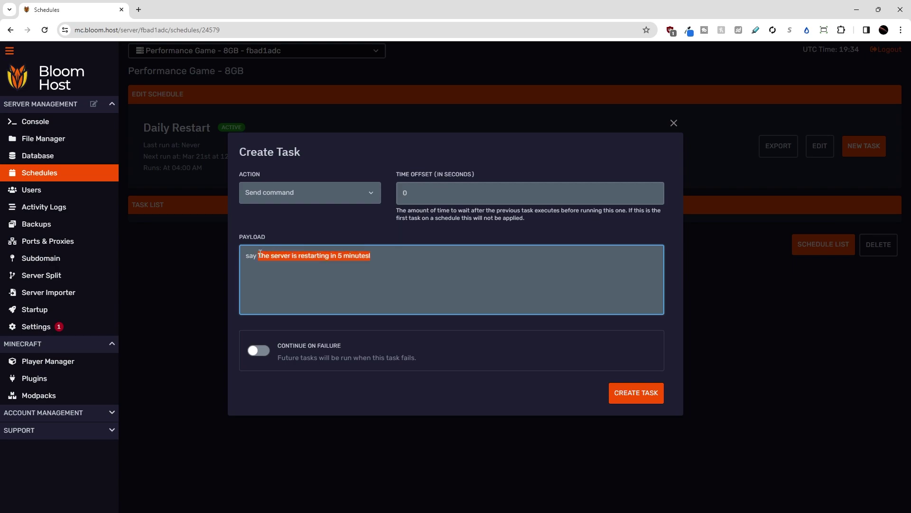
pyautogui.click(340, 368)
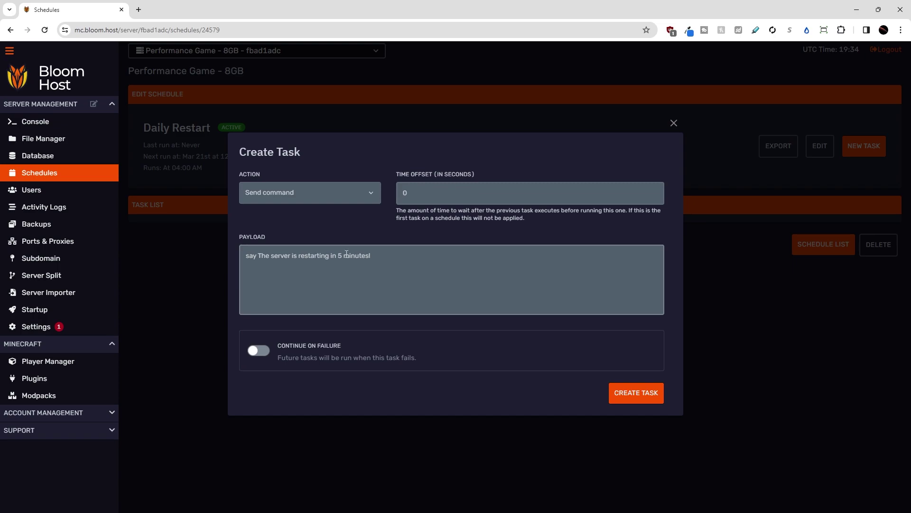
pyautogui.click(633, 391)
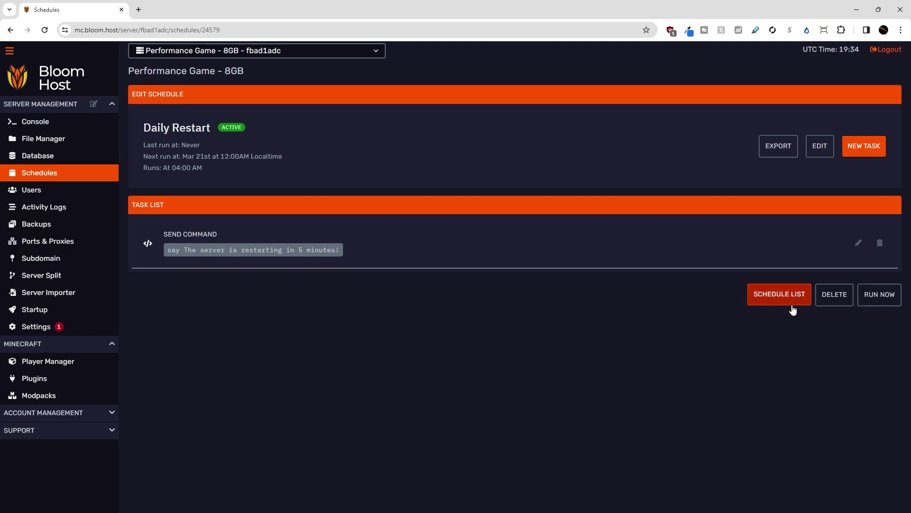
# Create a command task 'say The server is restarting in 1 minute!' with a 240-second time offset
pyautogui.click(863, 145)
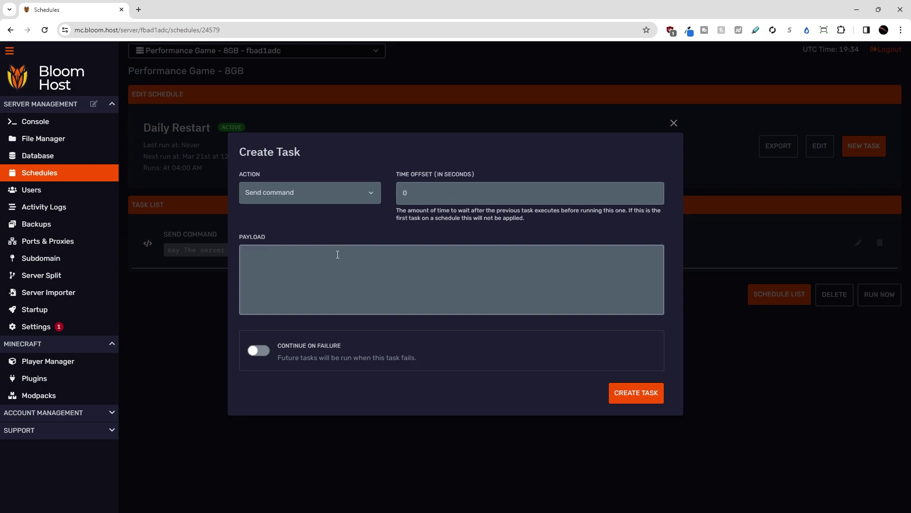
pyautogui.click(337, 254)
pyautogui.hotkey('ctrl', 'v')
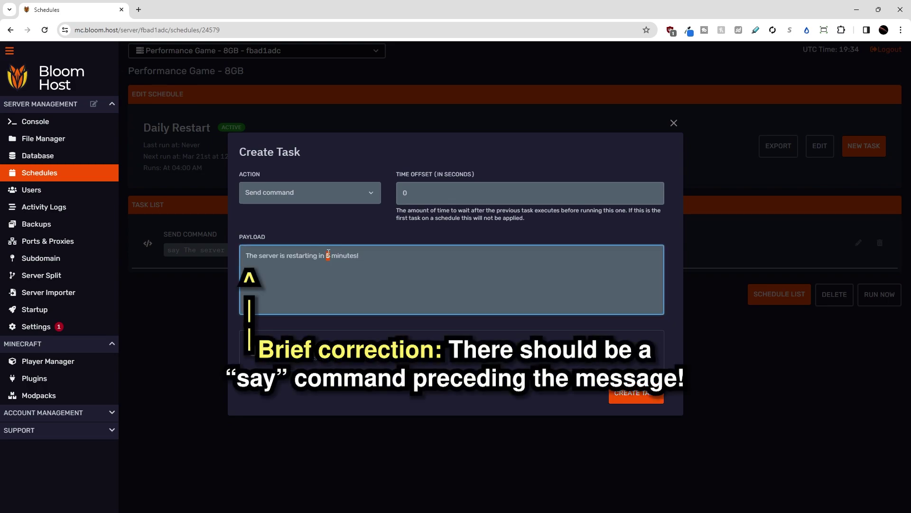
pyautogui.press('Left')
pyautogui.press('Left')
pyautogui.press('Left')
pyautogui.press('Left')
pyautogui.press('Left')
pyautogui.press('Left')
pyautogui.press('Left')
pyautogui.press('Left')
pyautogui.press('Left')
pyautogui.press('BackSpace')
pyautogui.write('1')
pyautogui.press('BackSpace')
pyautogui.click(387, 220)
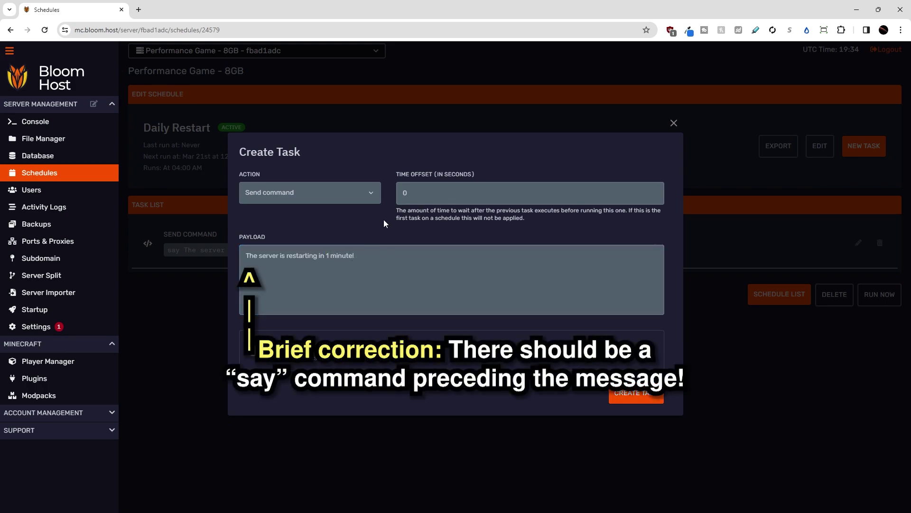
pyautogui.click(433, 191)
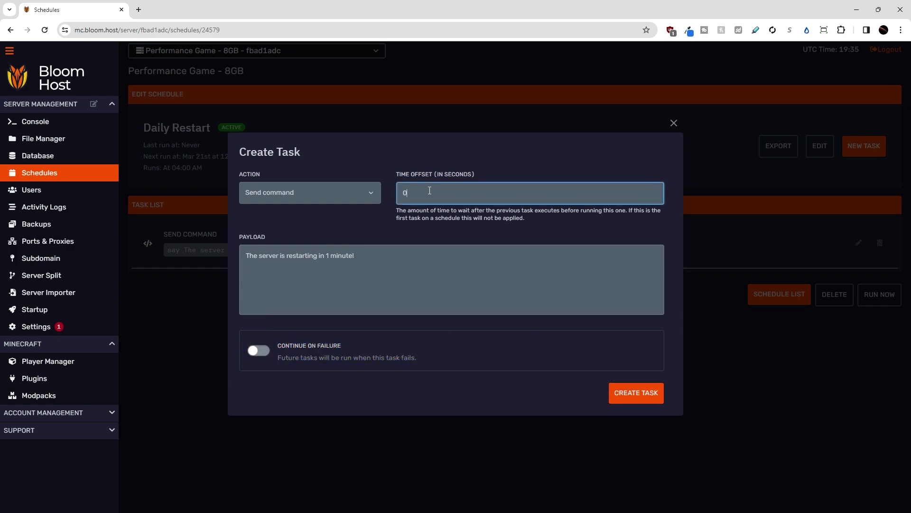
pyautogui.doubleClick(404, 188)
pyautogui.write('240')
pyautogui.click(635, 393)
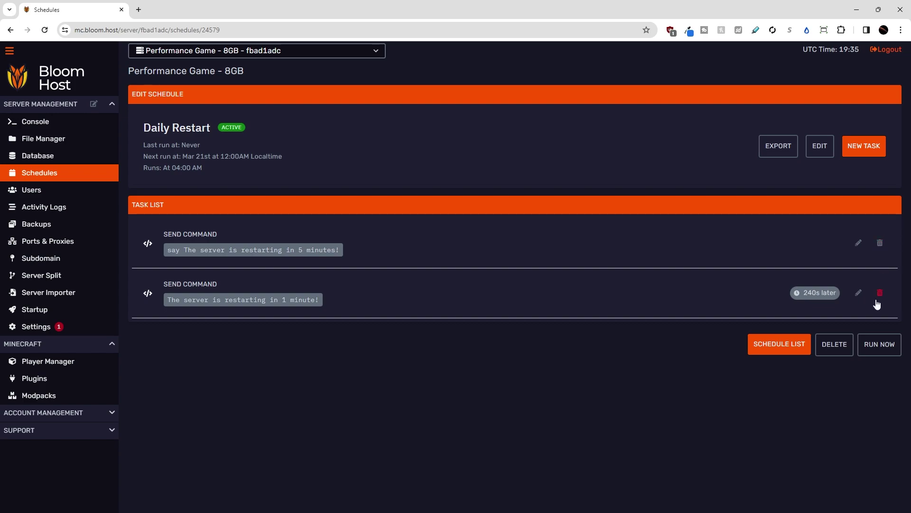
# Create a Send power action task that restarts the server with a 60-second offset
pyautogui.click(865, 146)
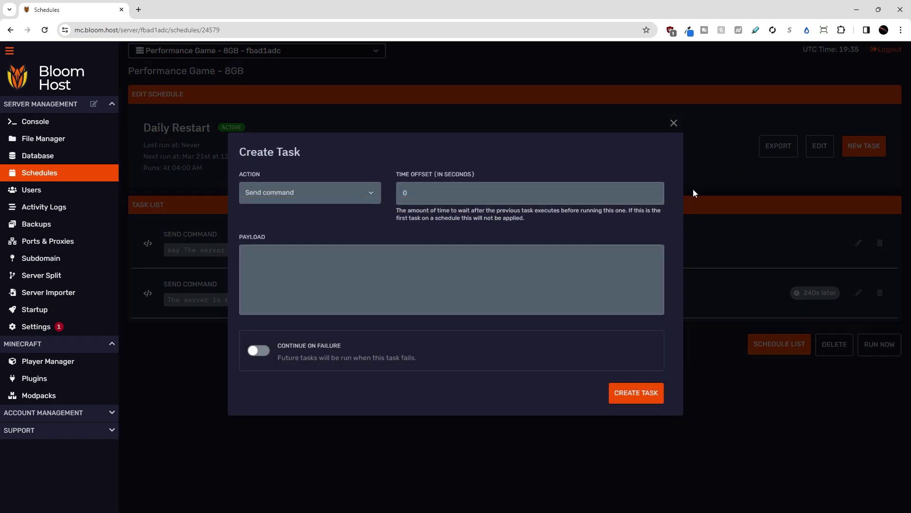
pyautogui.click(328, 191)
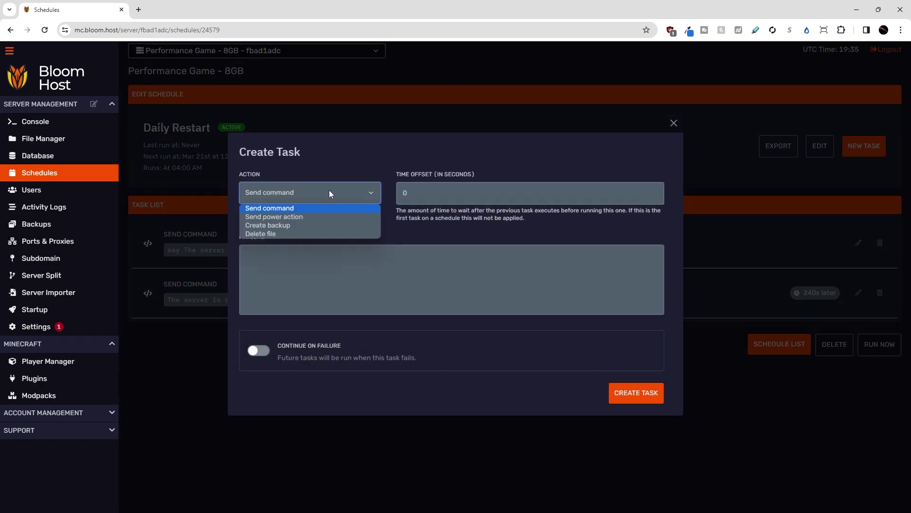
pyautogui.click(280, 216)
pyautogui.click(265, 259)
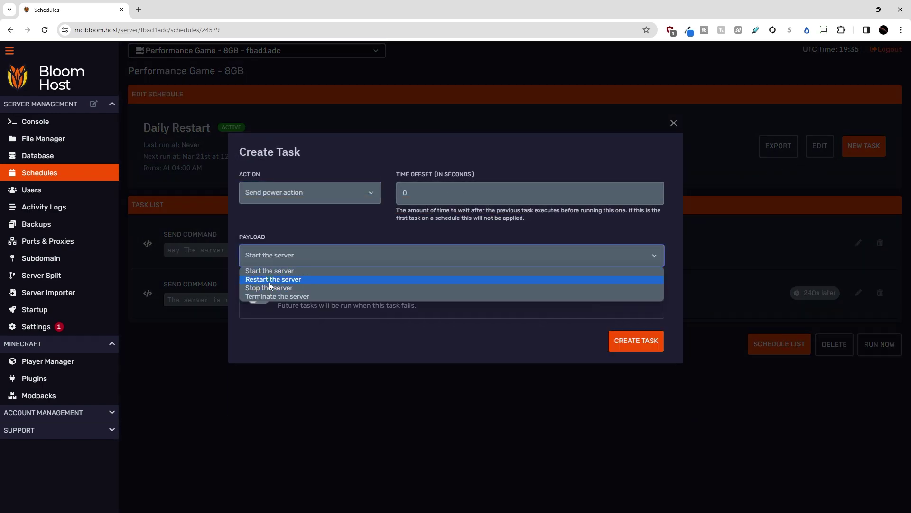
pyautogui.click(269, 281)
pyautogui.doubleClick(402, 194)
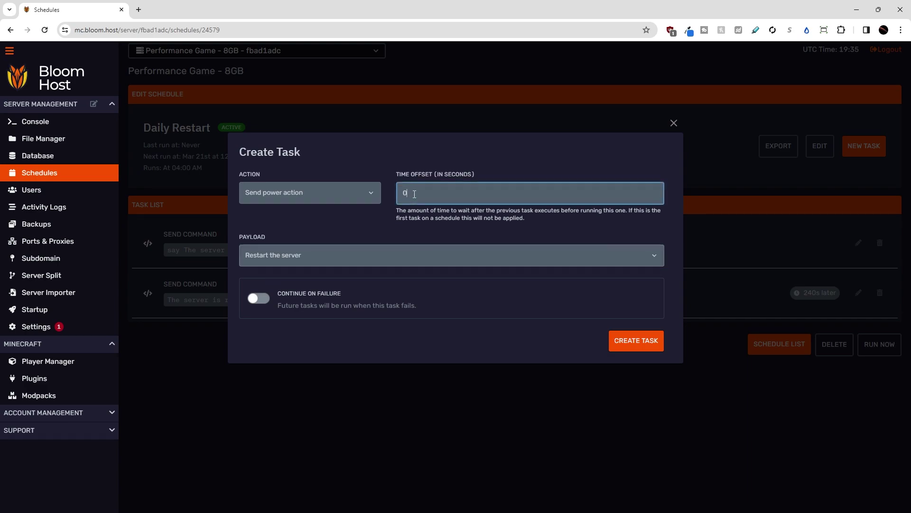
pyautogui.write('60')
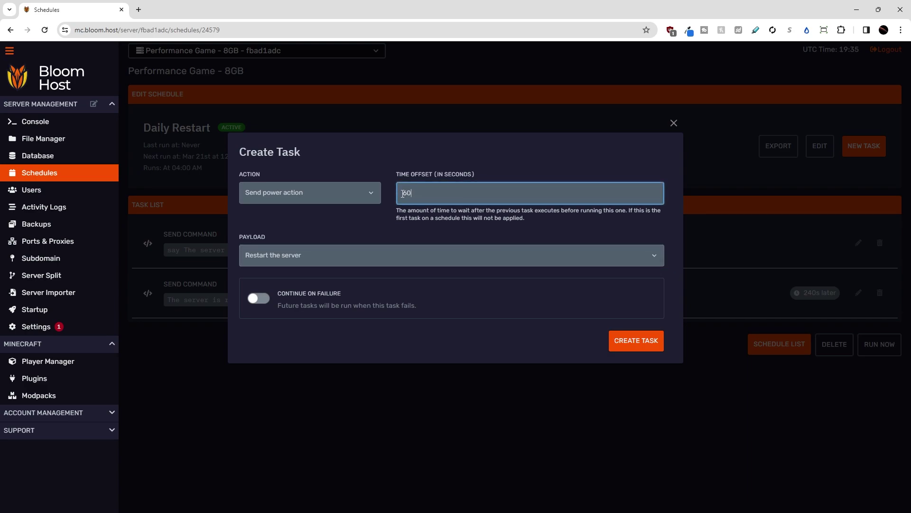
pyautogui.click(627, 340)
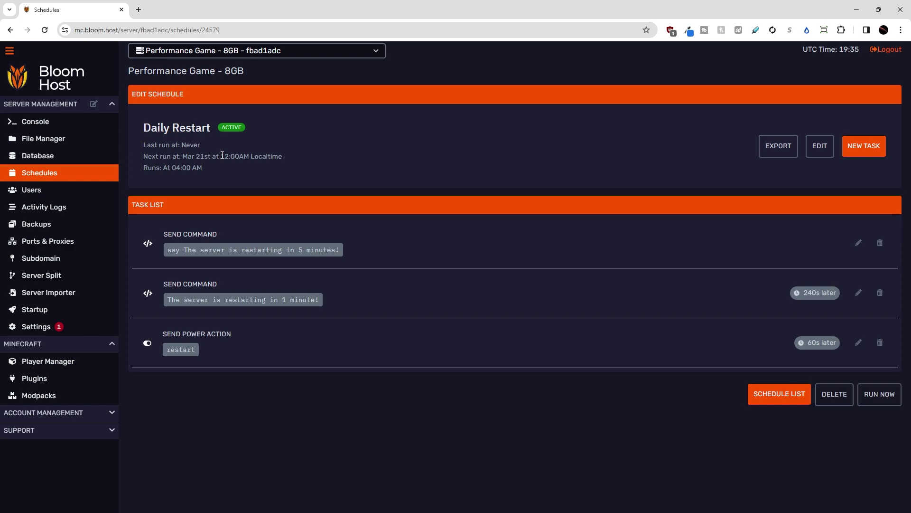
pyautogui.moveTo(221, 156); pyautogui.dragTo(268, 159)
pyautogui.click(285, 158)
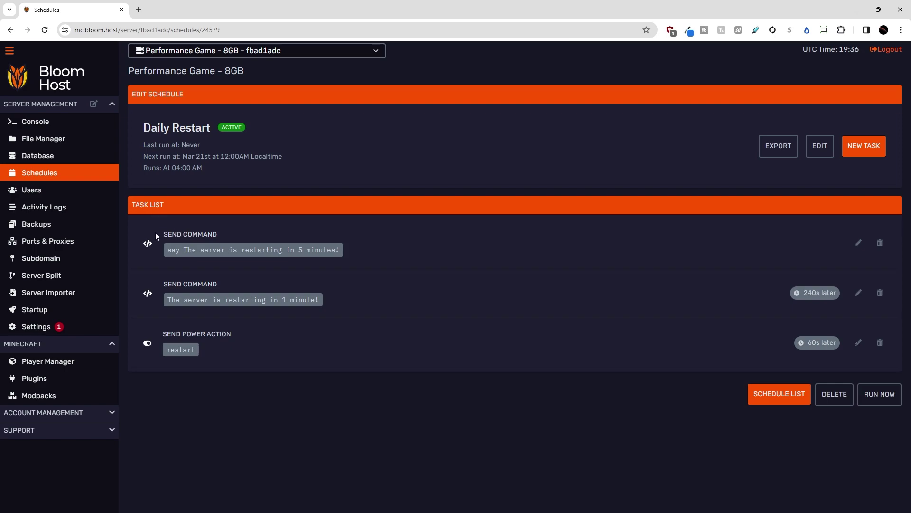